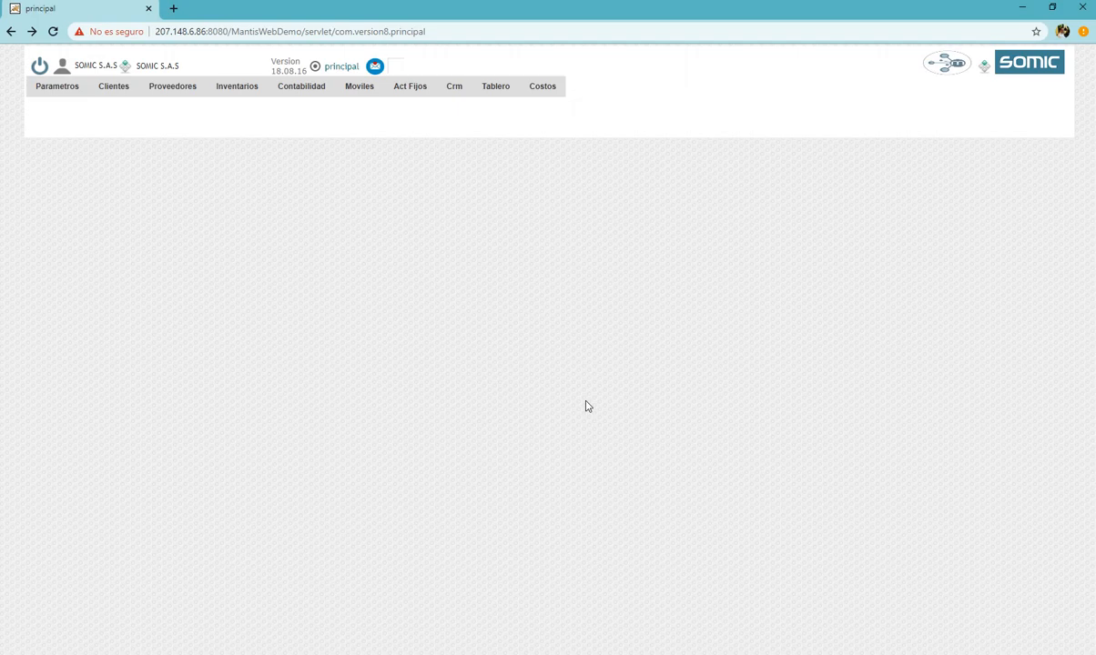
# - Open the Recontabilizar Documento form from the Sistemas group of the general parameters
pyautogui.moveTo(85, 97)
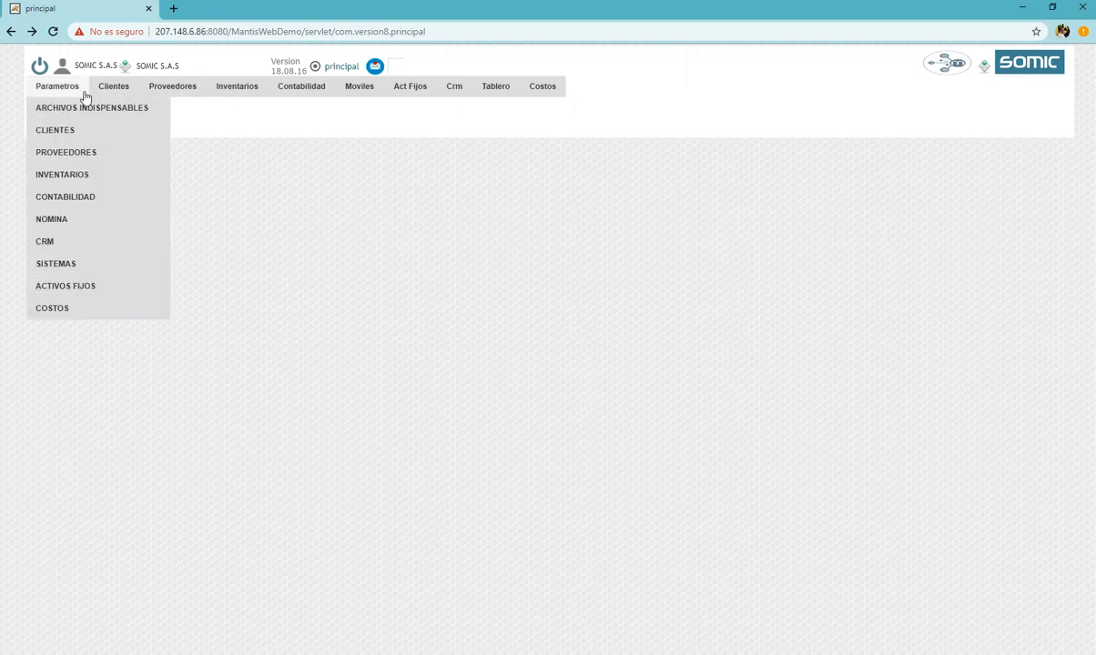
pyautogui.moveTo(154, 286)
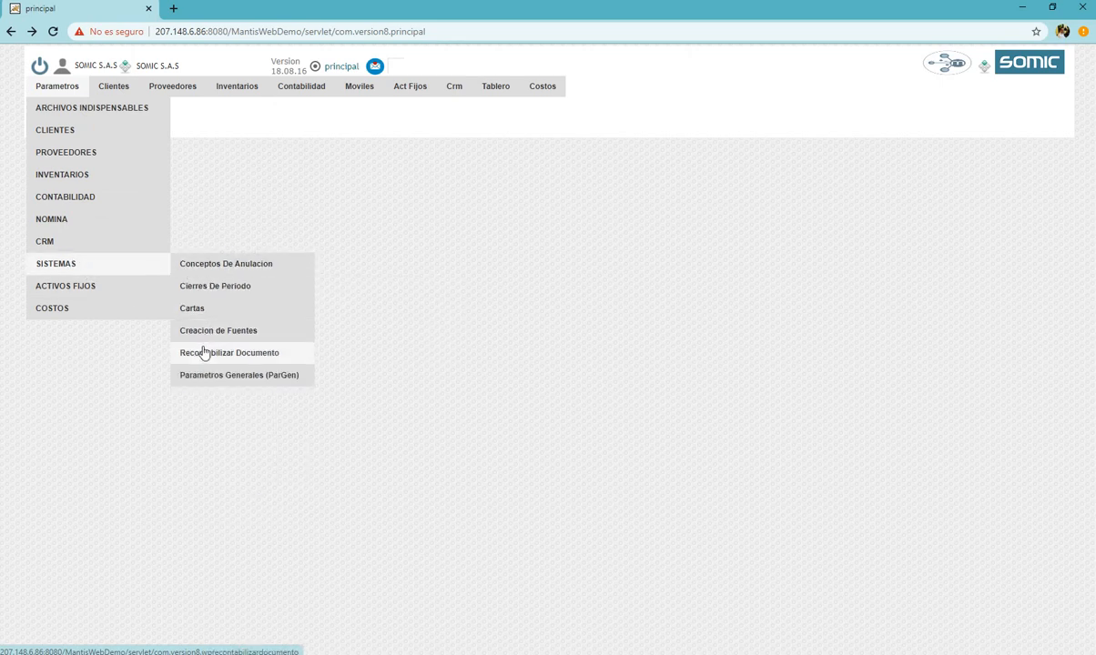
pyautogui.click(204, 354)
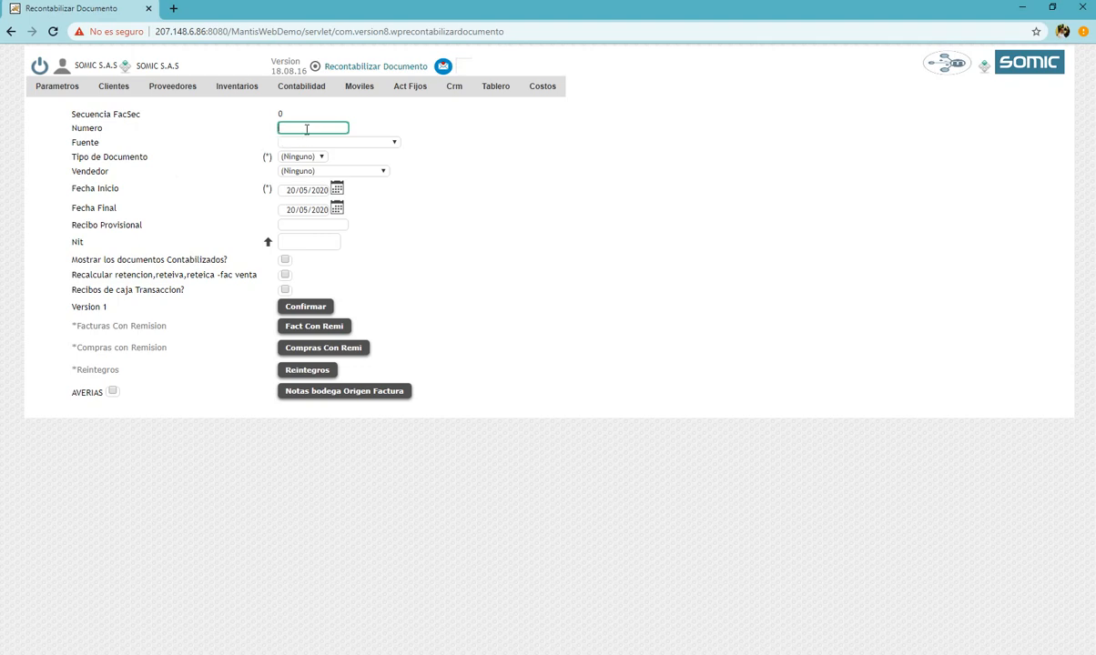
# - Open the sales invoicing list (Facturacion) in a separate browser tab and switch to it
pyautogui.click(237, 86)
pyautogui.moveTo(288, 132)
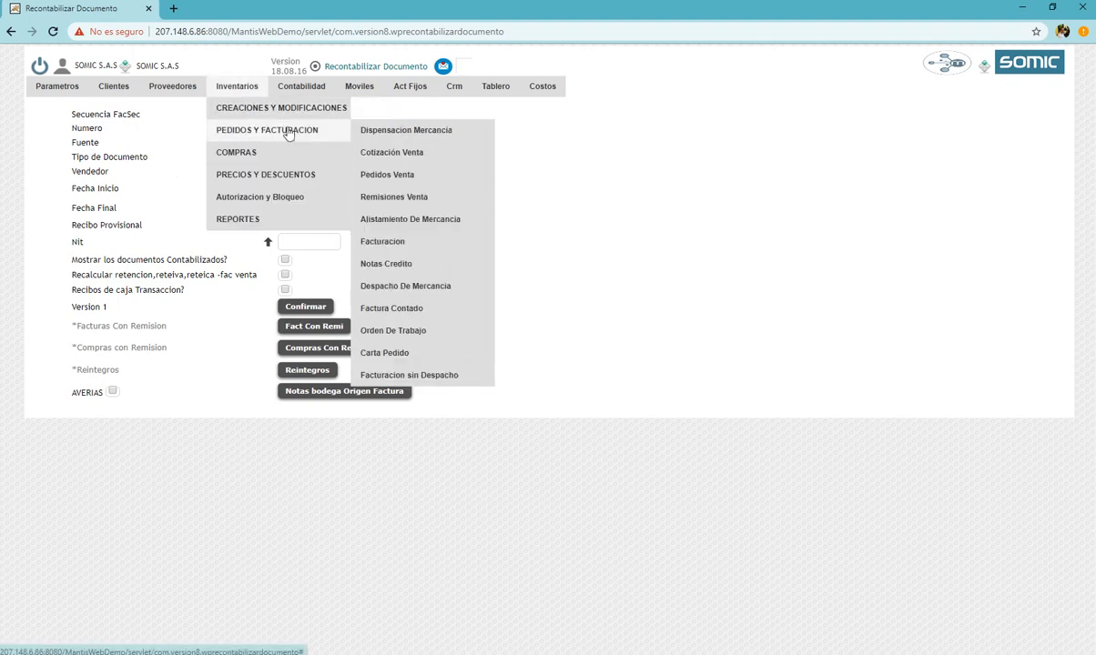
pyautogui.rightClick(384, 244)
pyautogui.click(418, 238)
pyautogui.click(232, 8)
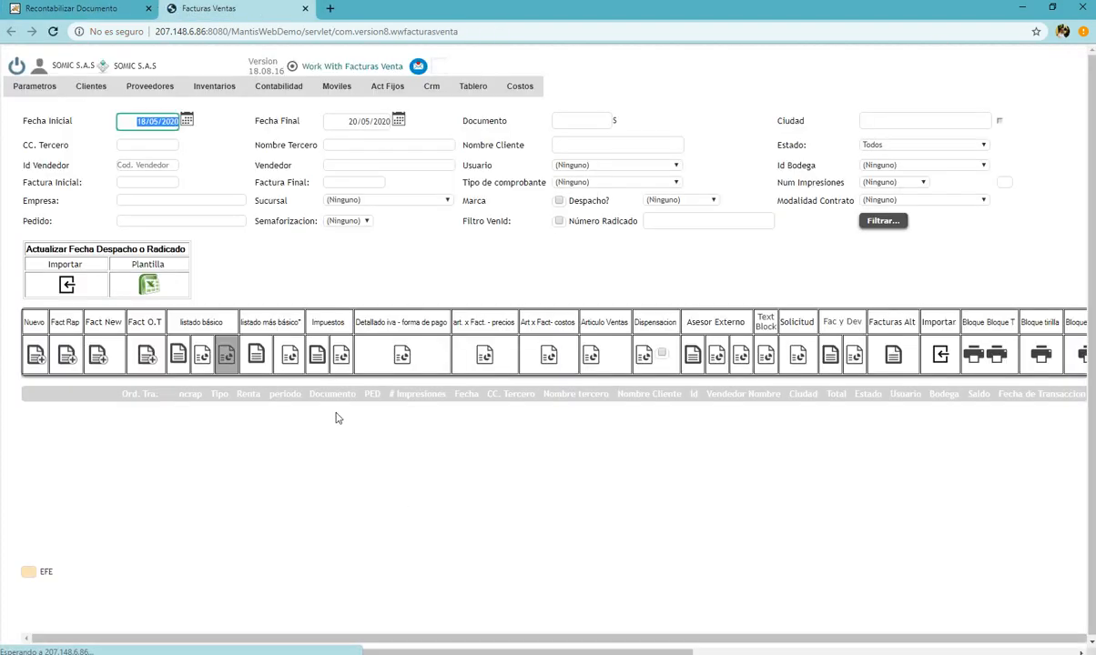
# - Filter the sales invoices with an initial date of 01/01/2020
pyautogui.write('010120')
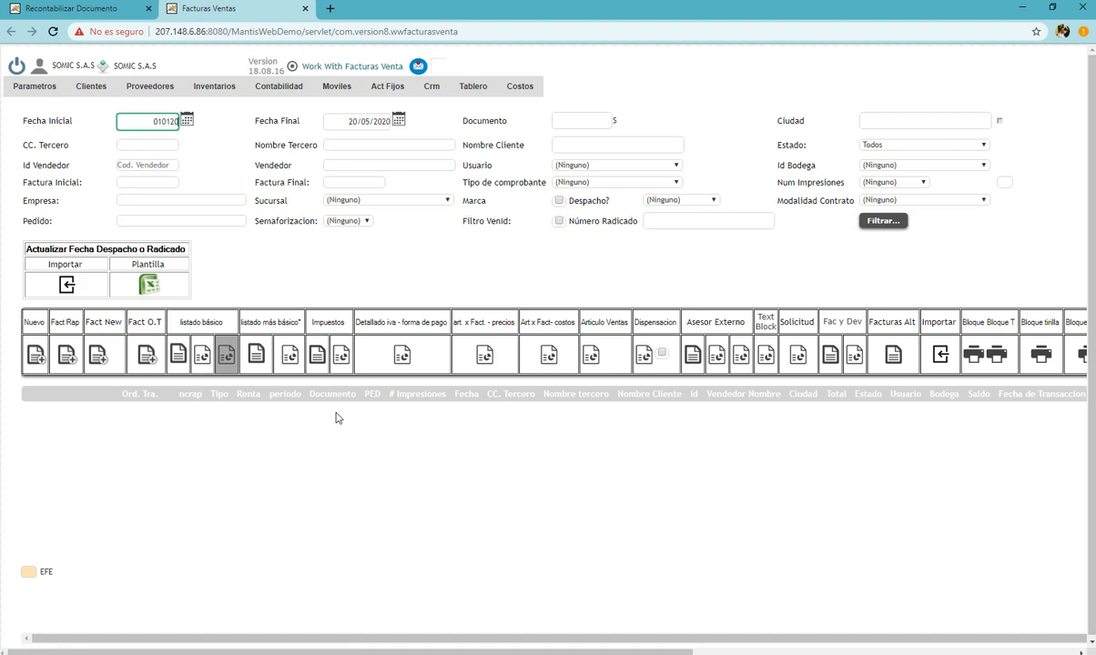
pyautogui.press('Tab')
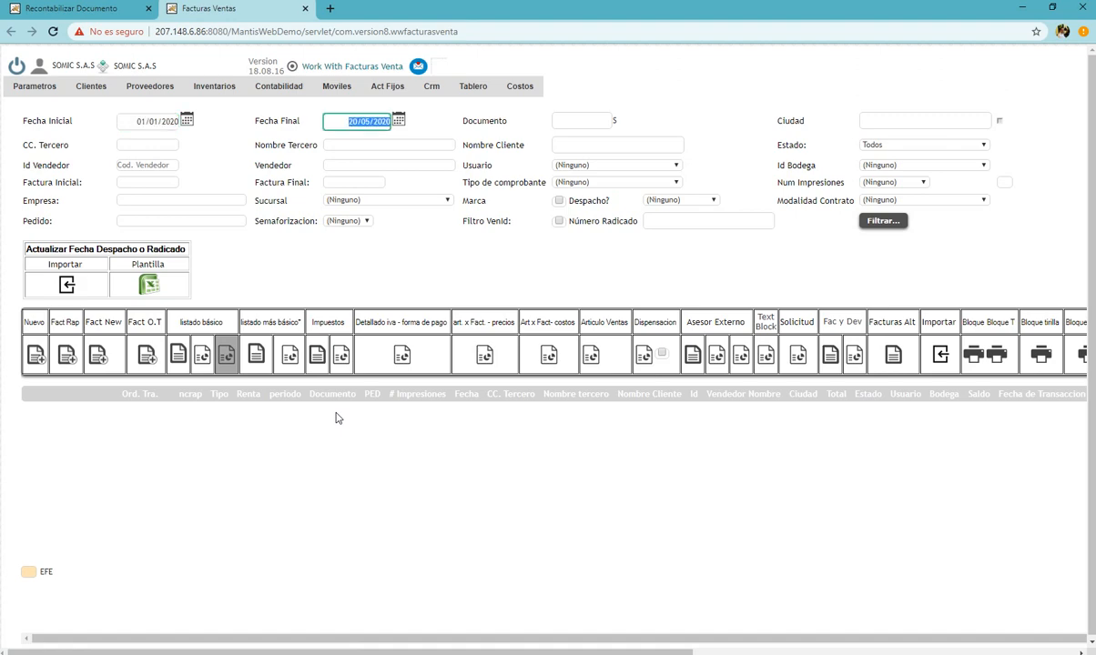
pyautogui.click(880, 221)
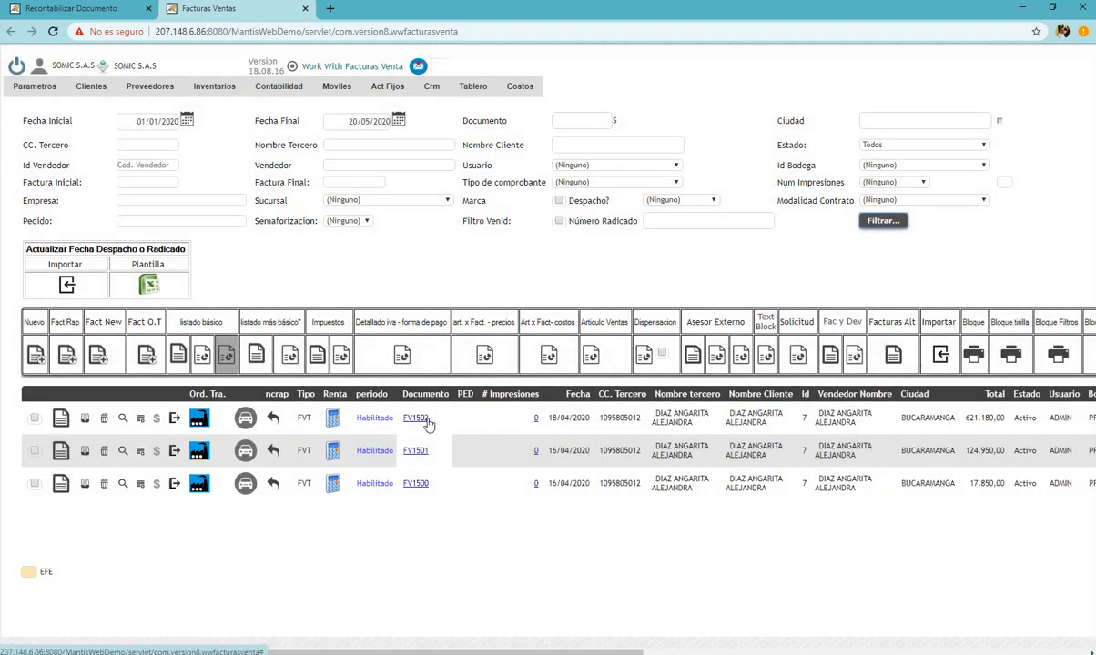
# - Copy the document number FV1502 from the sales invoice list into the Numero field of the Recontabilizar Documento form
pyautogui.doubleClick(426, 422)
pyautogui.hotkey('ctrl', 'c')
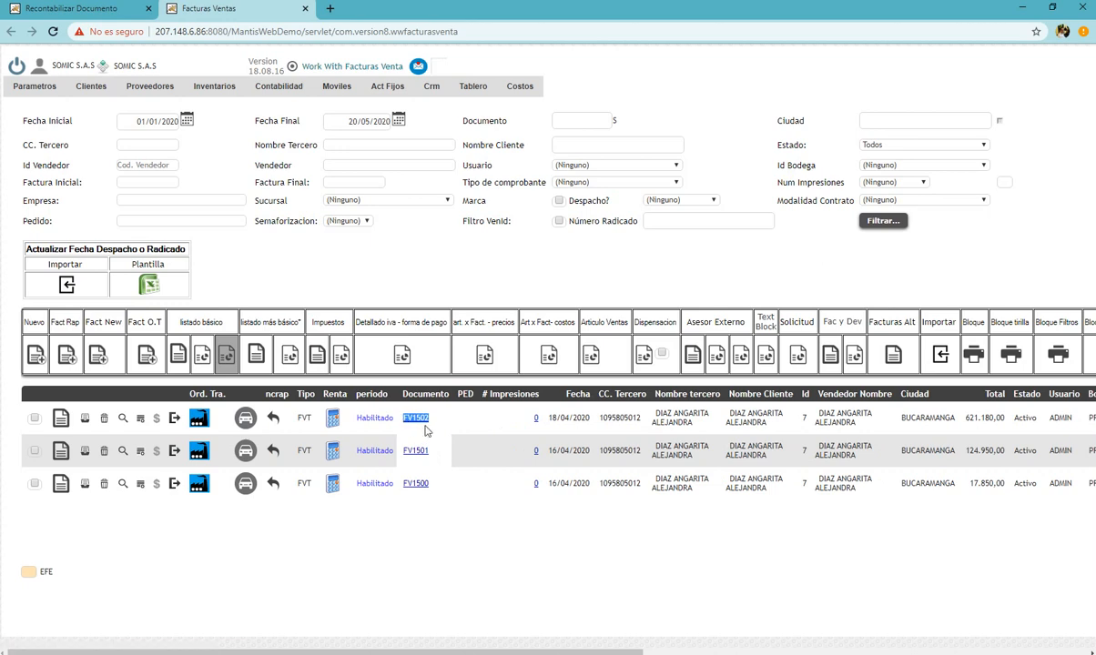
pyautogui.hotkey('ctrl', 'Tab')
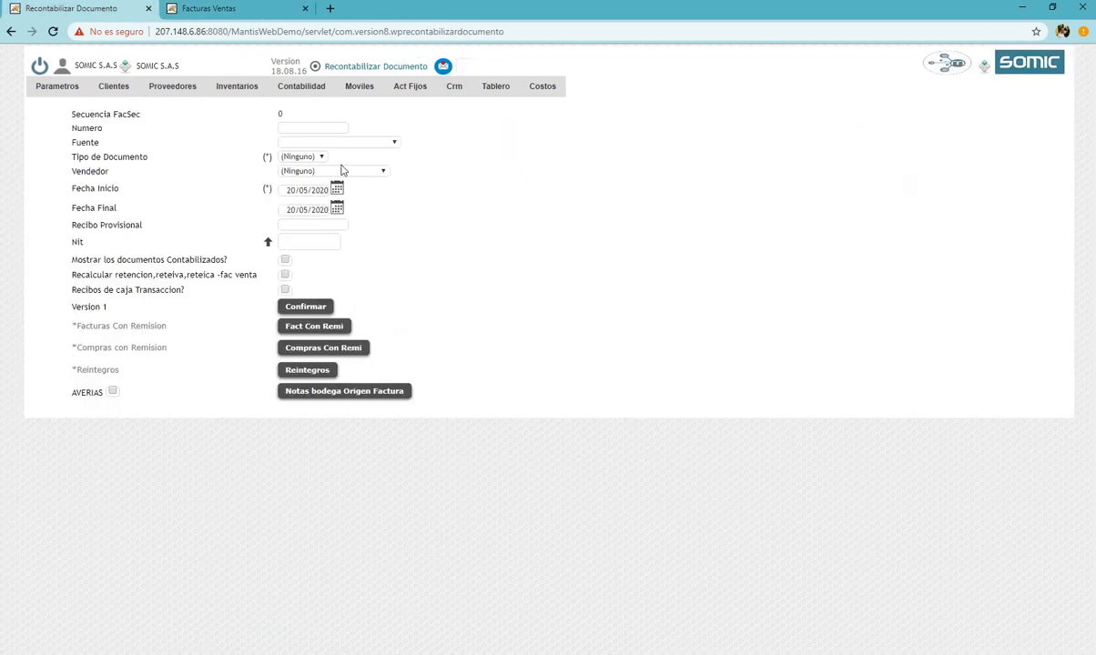
pyautogui.click(330, 129)
pyautogui.hotkey('ctrl', 'v')
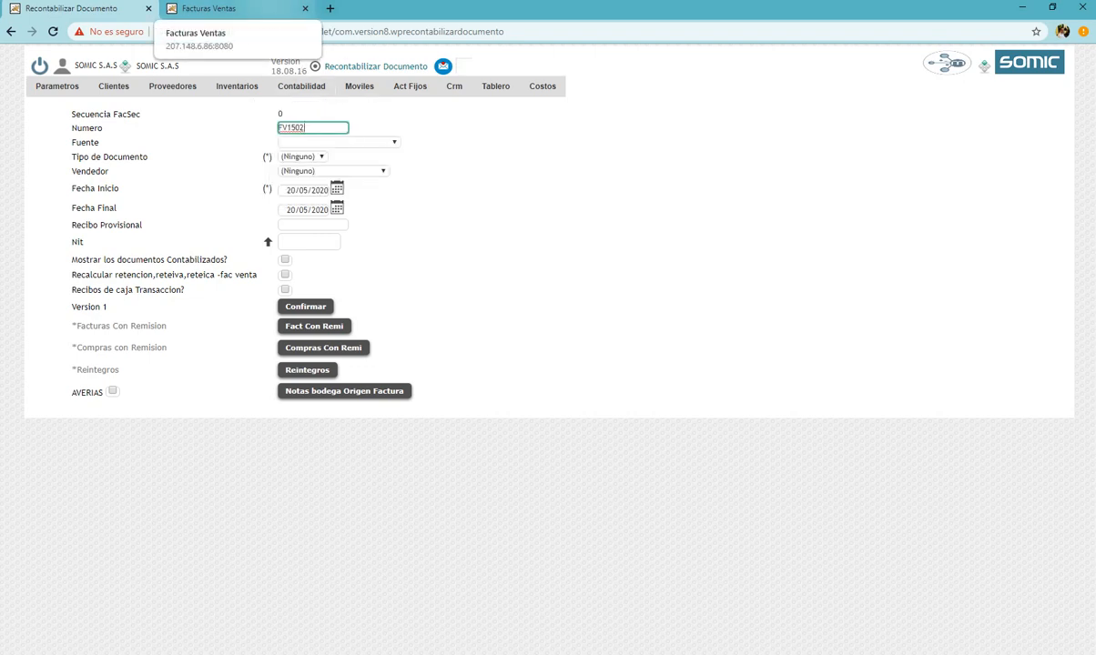
# - Set the document source to FACTURA DE VENTA and the document type to FVT-FACTURA DE VENTA
pyautogui.click(283, 143)
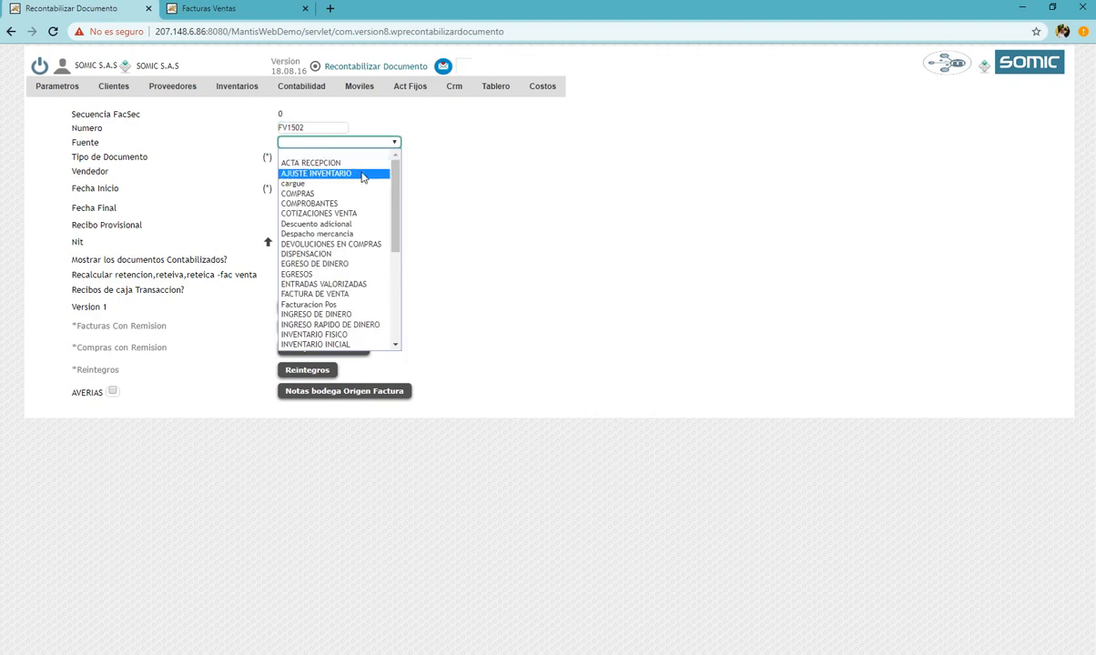
pyautogui.click(370, 295)
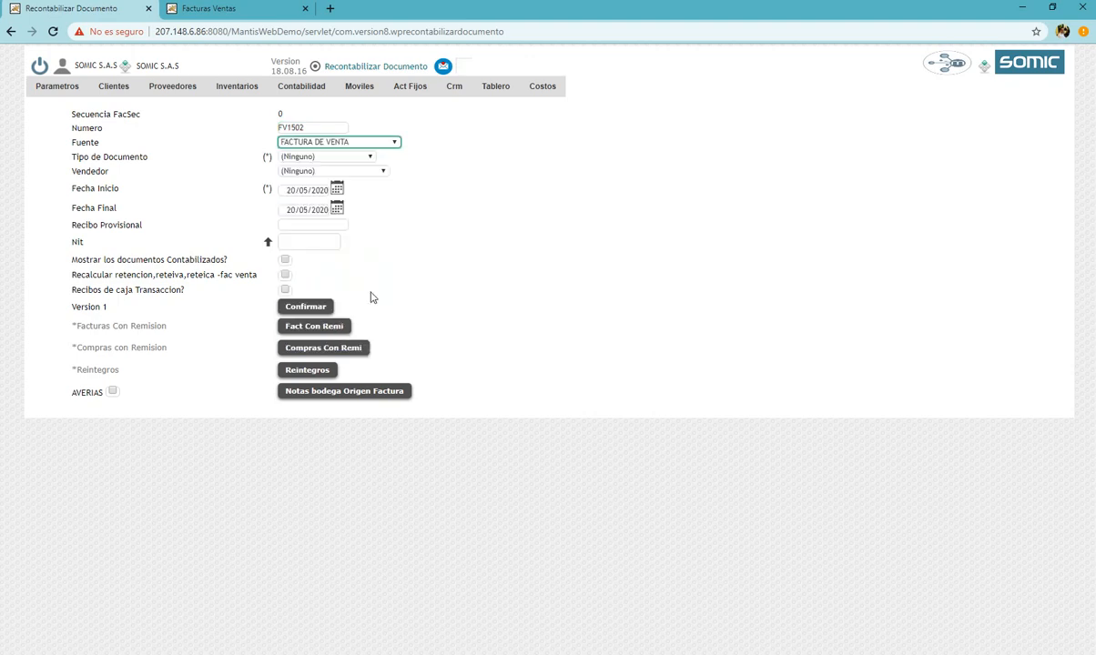
pyautogui.click(349, 158)
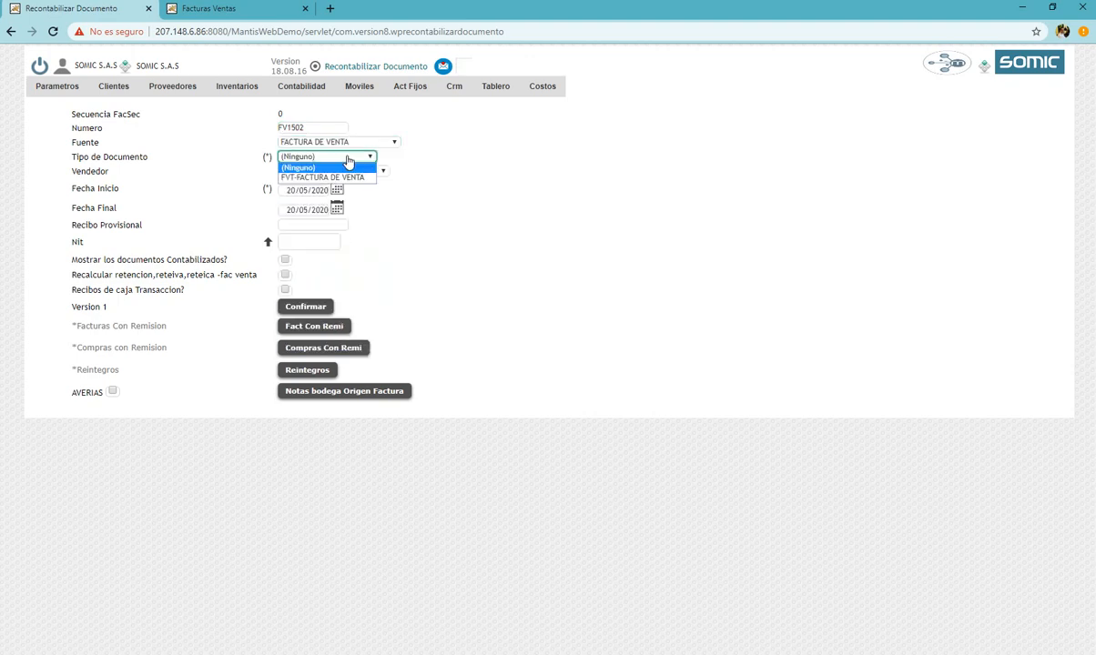
pyautogui.click(329, 176)
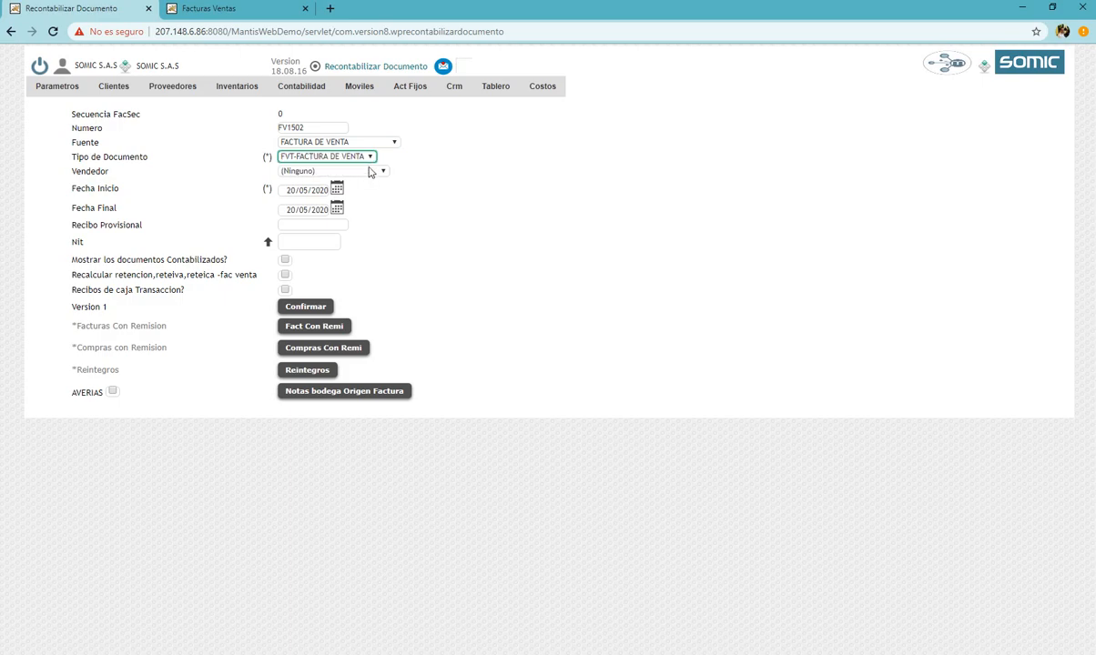
# - Check the invoice's salesperson in the sales invoice list and choose that same person as the Vendedor
pyautogui.click(205, 11)
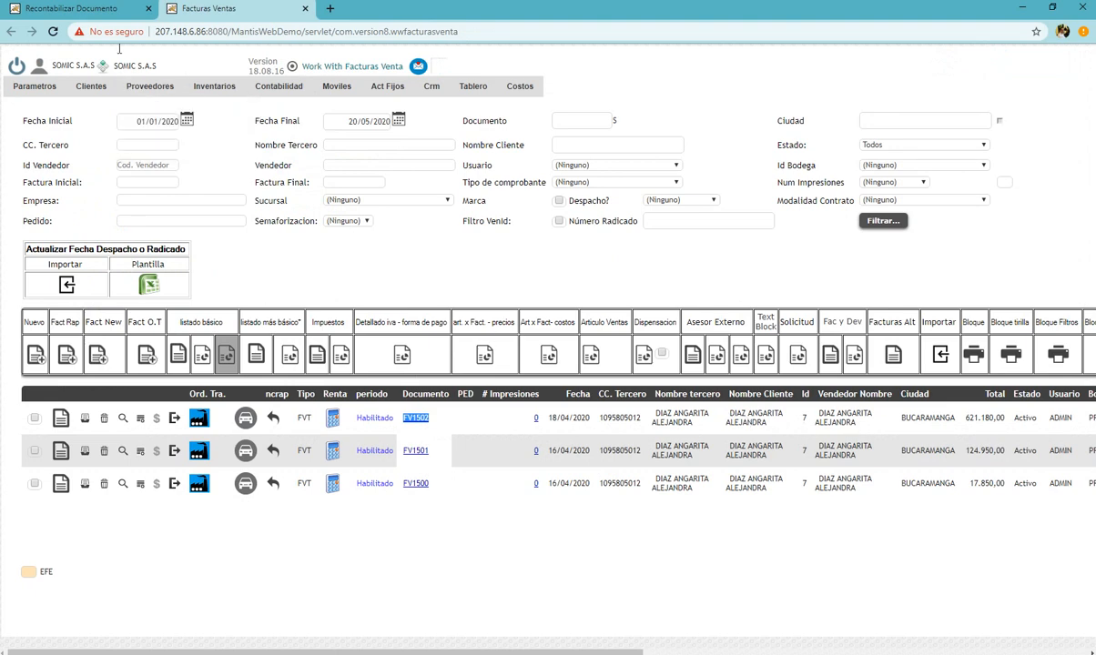
pyautogui.click(82, 9)
pyautogui.click(380, 172)
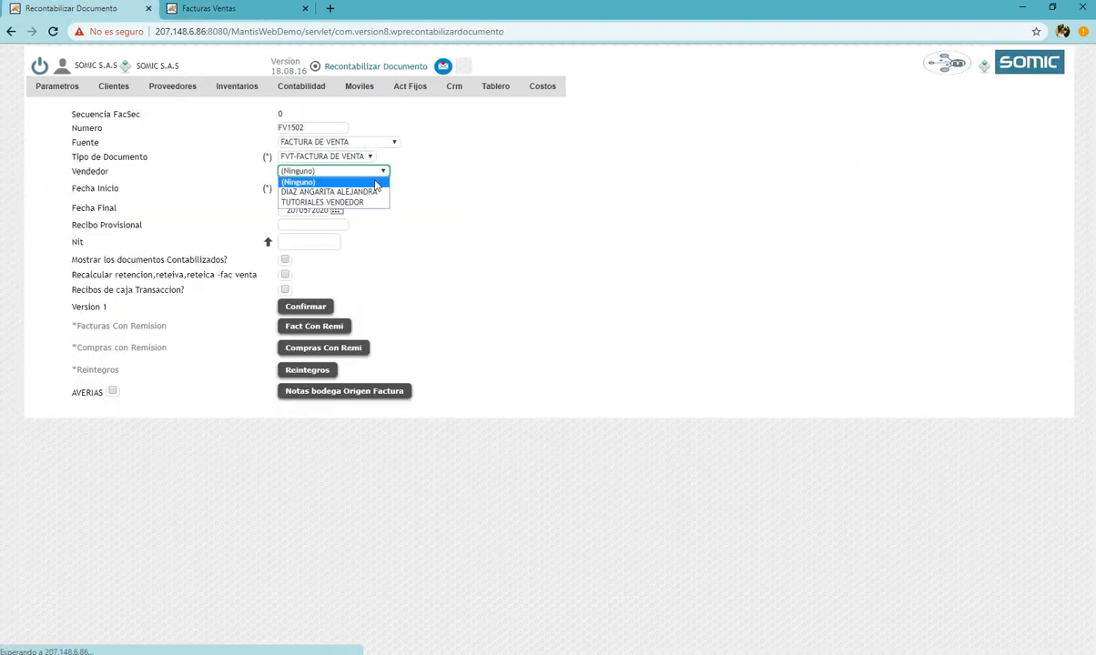
pyautogui.click(368, 192)
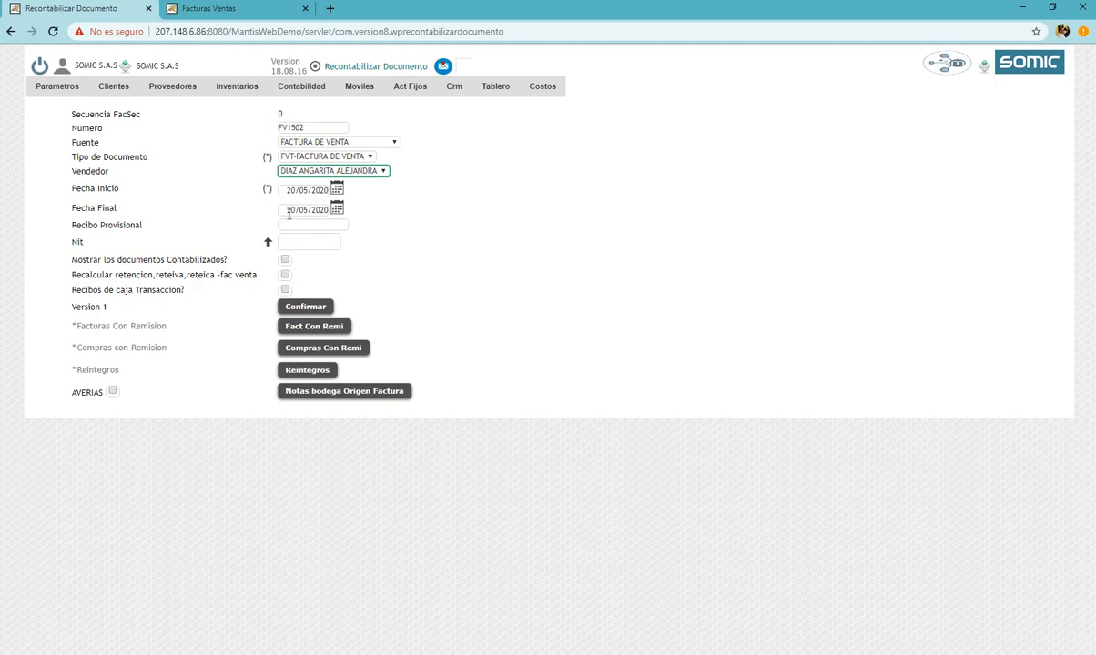
# - Copy the date of invoice FV1502 from the sales invoice list and close the advertising page that opens
pyautogui.click(208, 8)
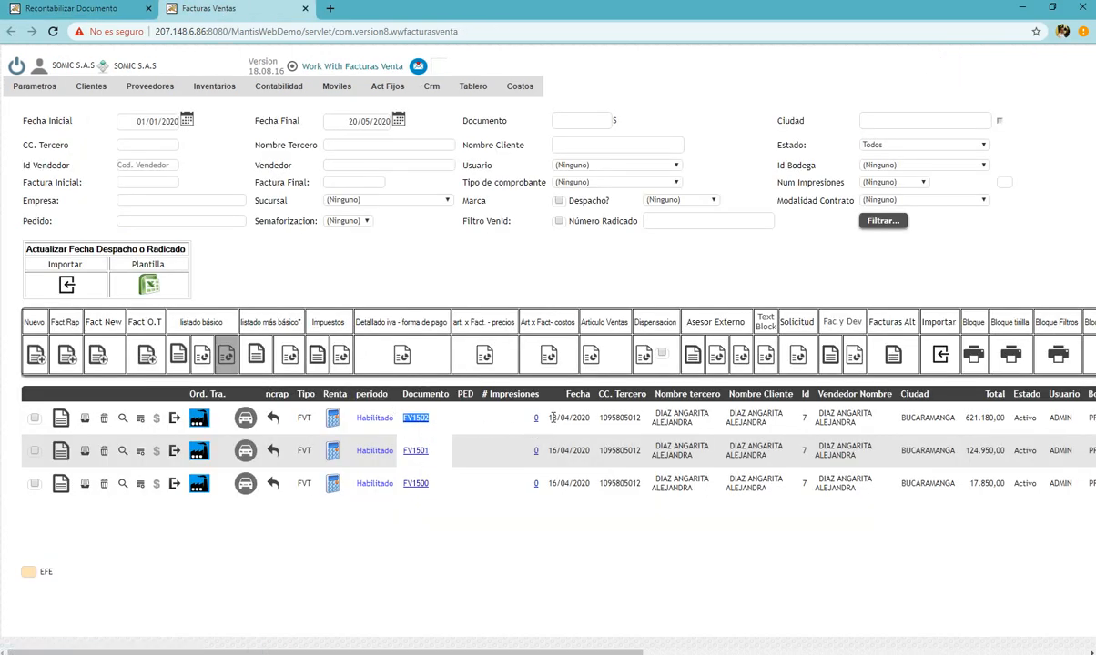
pyautogui.click(550, 419)
pyautogui.moveTo(550, 420); pyautogui.dragTo(590, 419)
pyautogui.hotkey('ctrl', 'c')
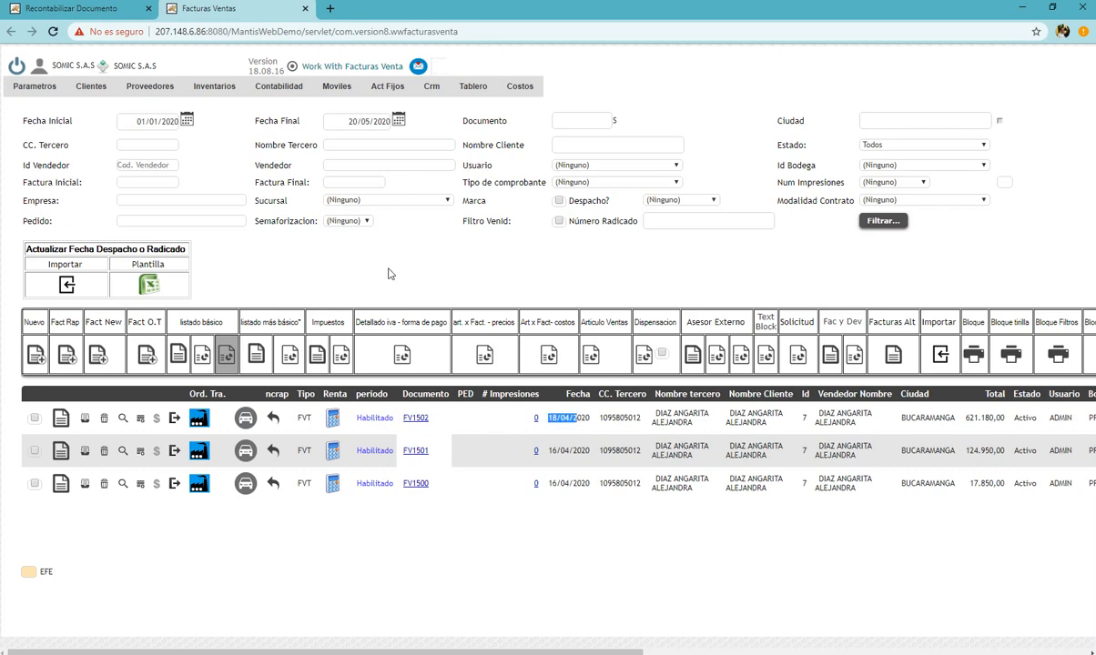
pyautogui.click(81, 15)
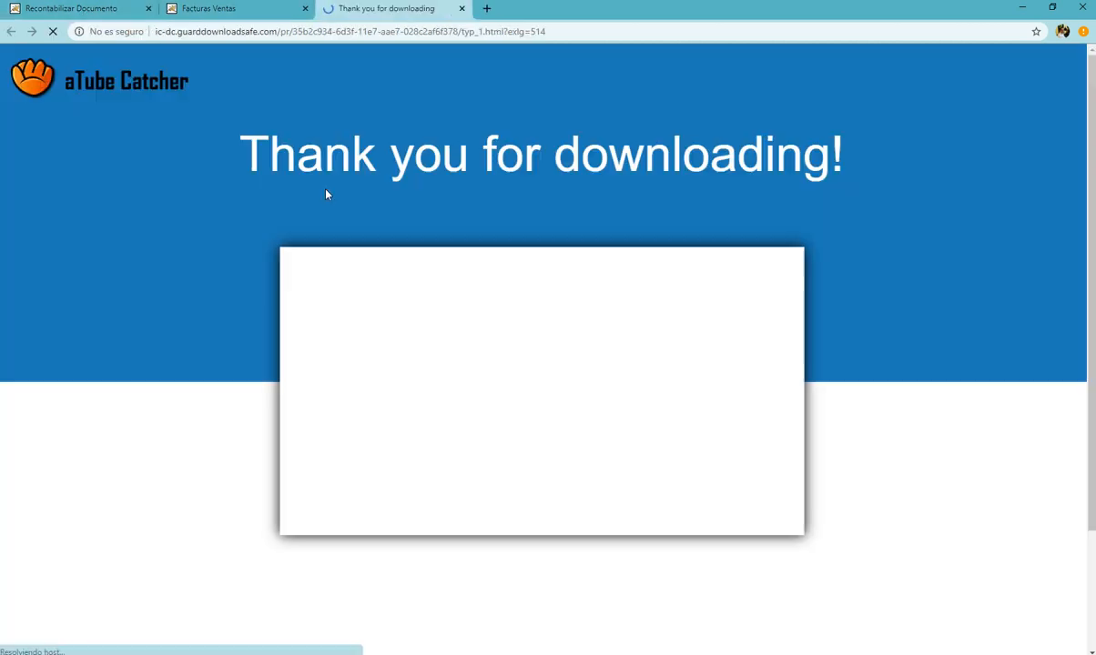
pyautogui.click(461, 9)
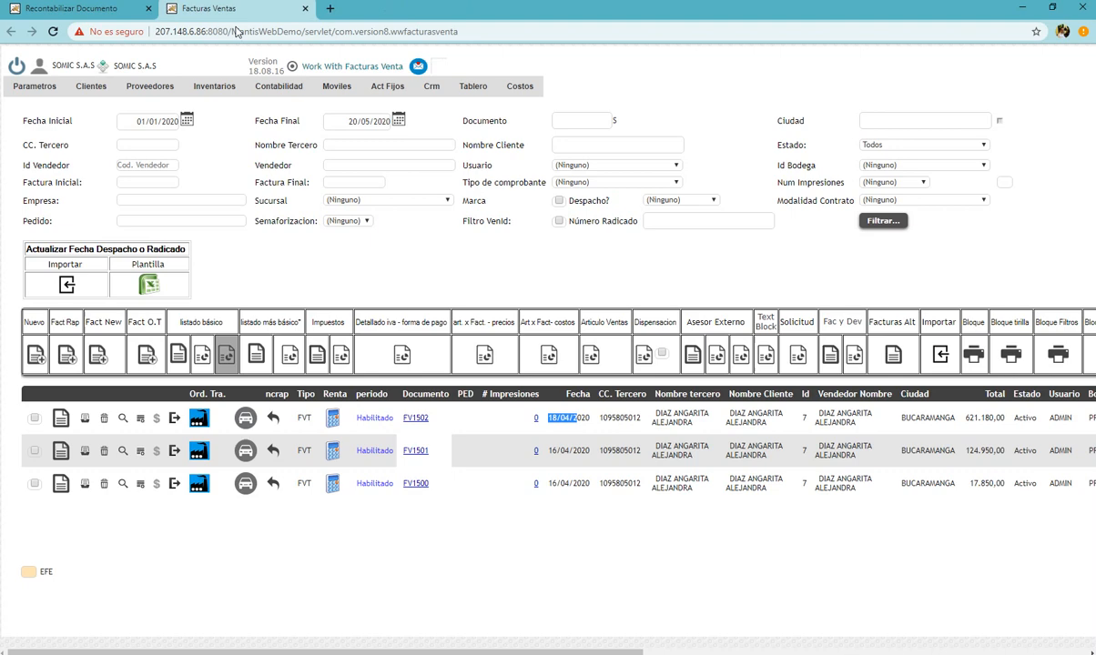
# - Set both Fecha Inicio and Fecha Final of the Recontabilizar Documento form to 18/04/2020
pyautogui.click(86, 11)
pyautogui.tripleClick(304, 190)
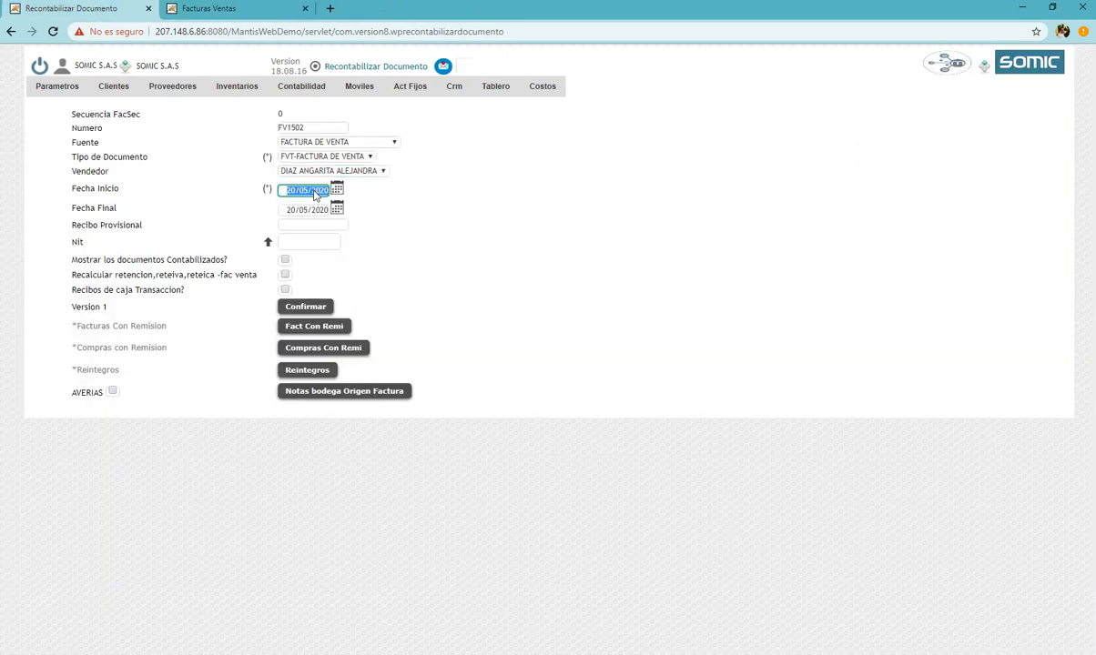
pyautogui.hotkey('ctrl', 'v')
pyautogui.write('042020')
pyautogui.press('Tab')
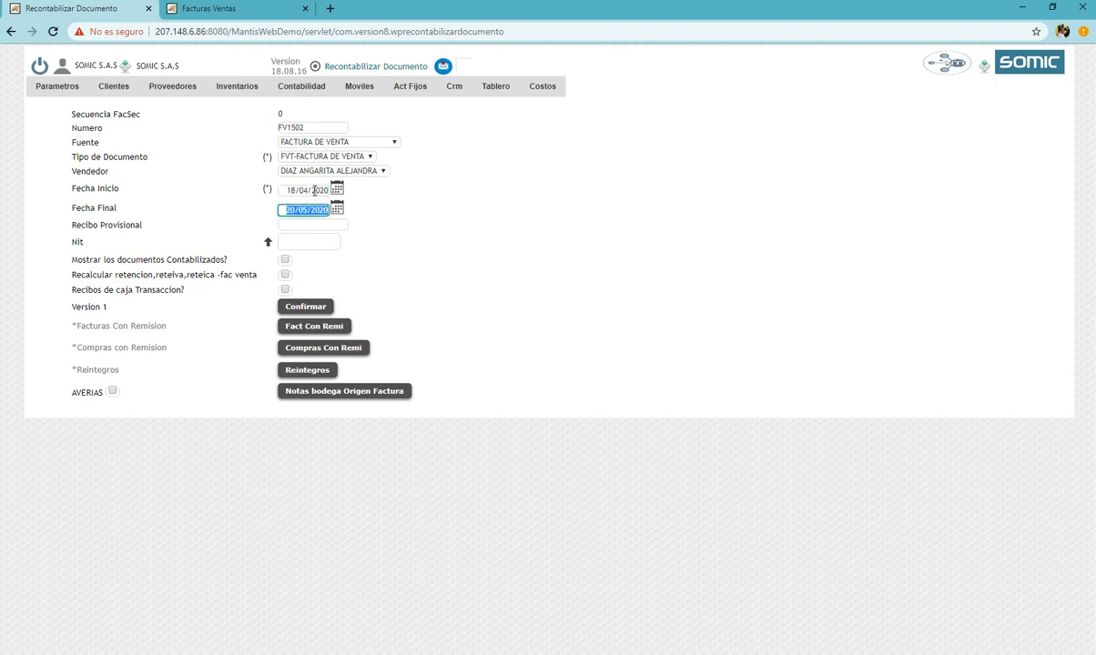
pyautogui.write('18/04/2020')
pyautogui.press('Tab')
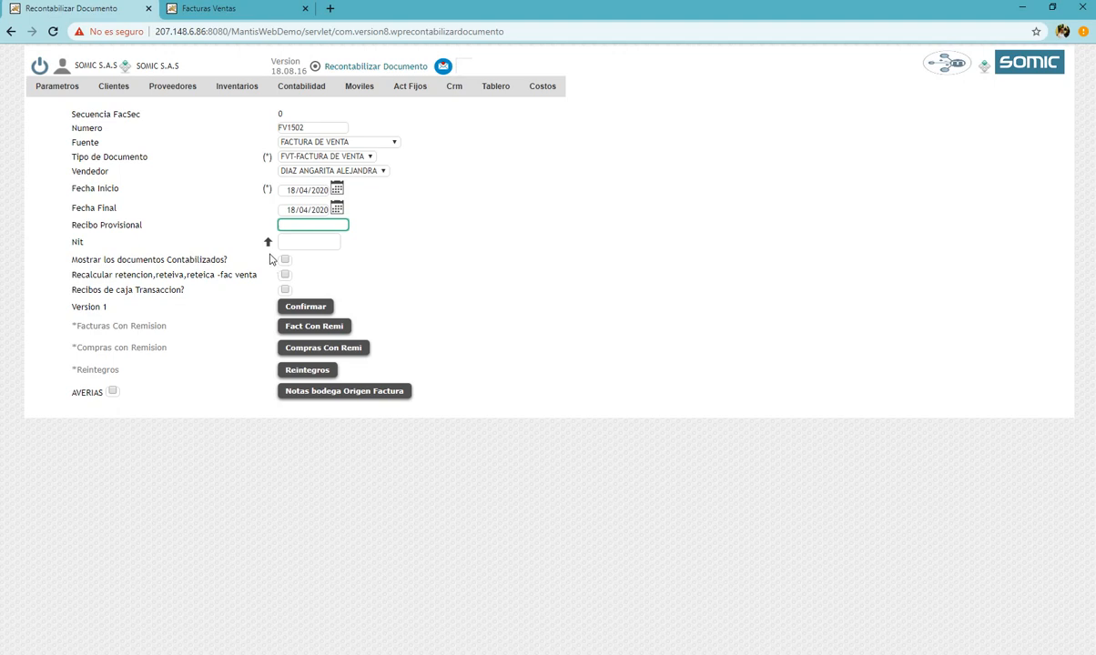
# - Open the customers' cash receipts page (Recibos de Caja) in a separate browser tab and view it
pyautogui.moveTo(114, 86)
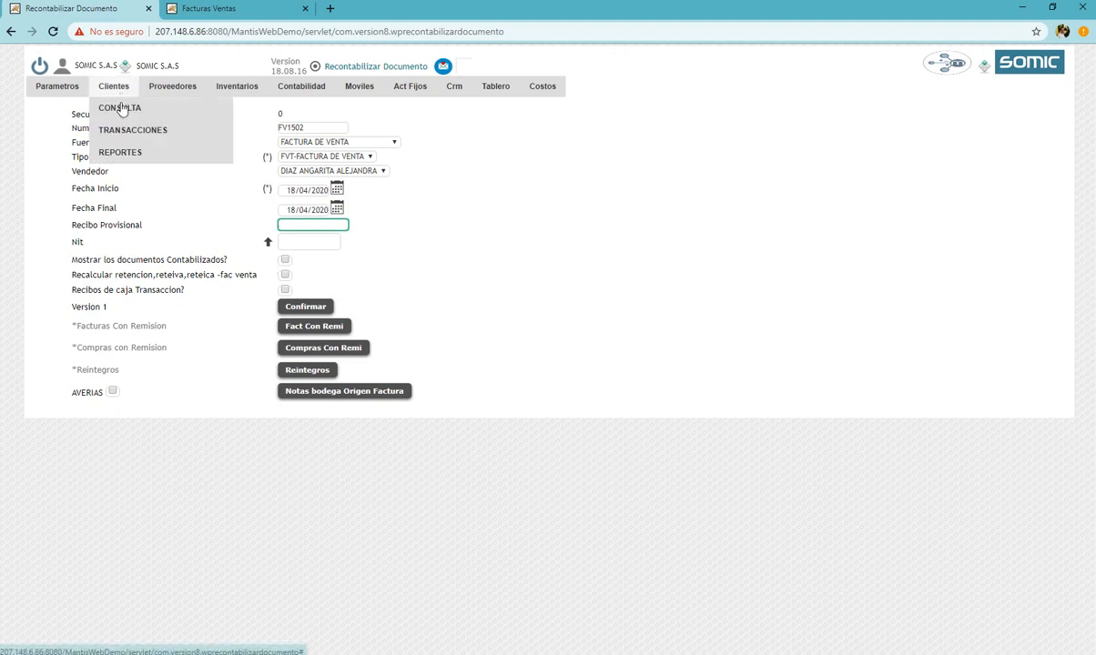
pyautogui.moveTo(227, 127)
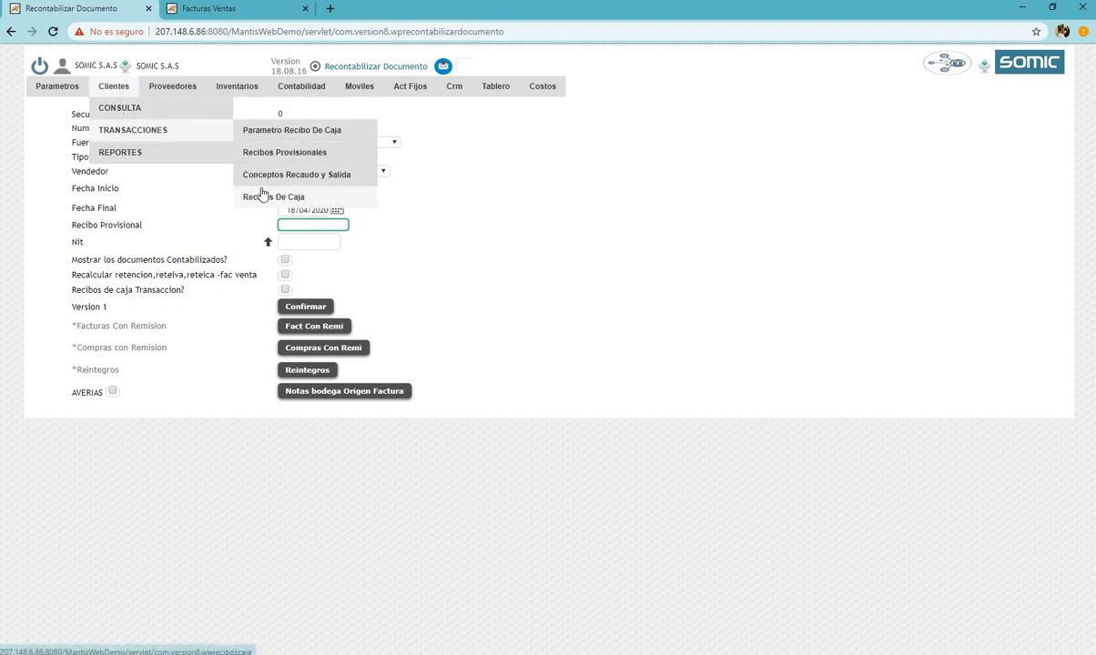
pyautogui.rightClick(261, 196)
pyautogui.click(303, 204)
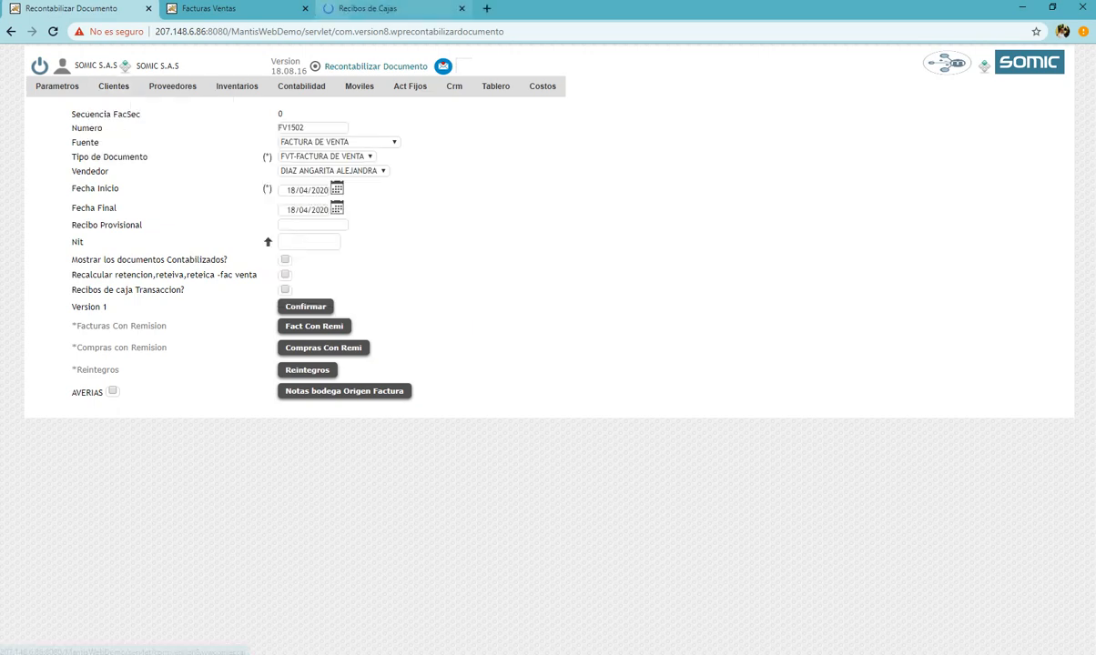
pyautogui.click(314, 8)
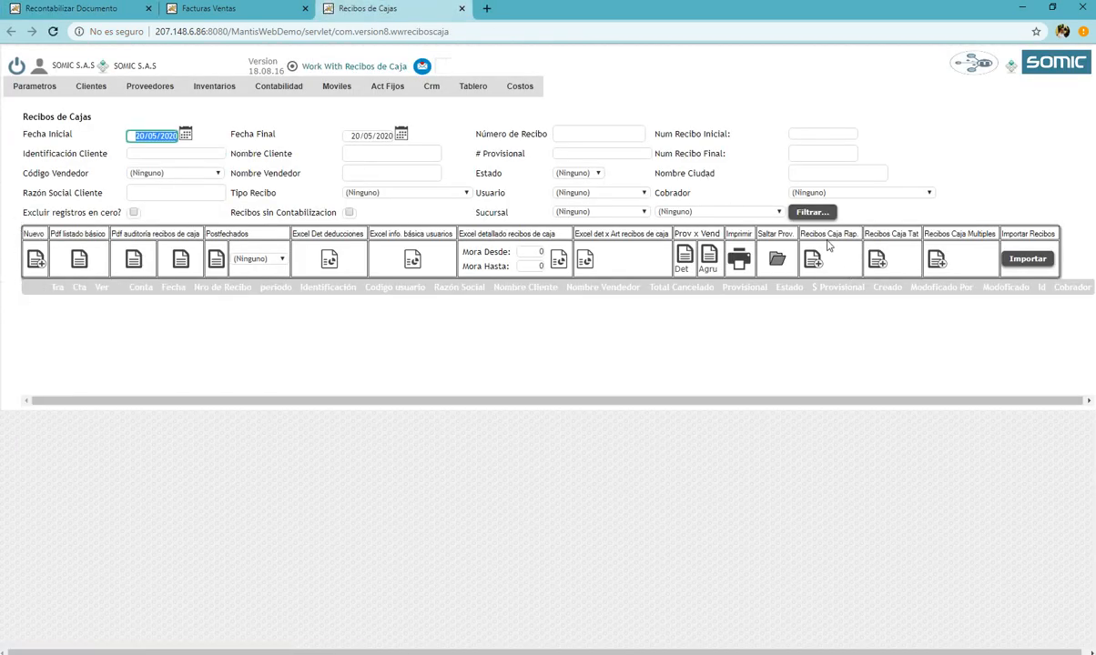
# - Enable the Recibos de caja Transaccion option in the form and consult the receipt creation options on the cash receipts page
pyautogui.click(96, 11)
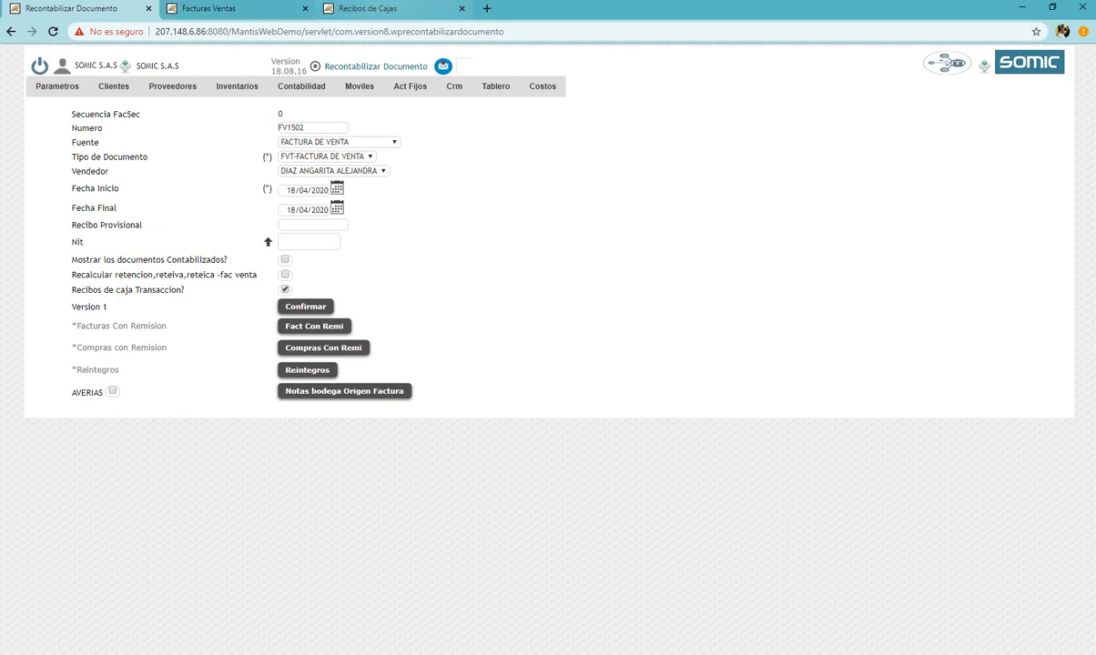
pyautogui.click(373, 9)
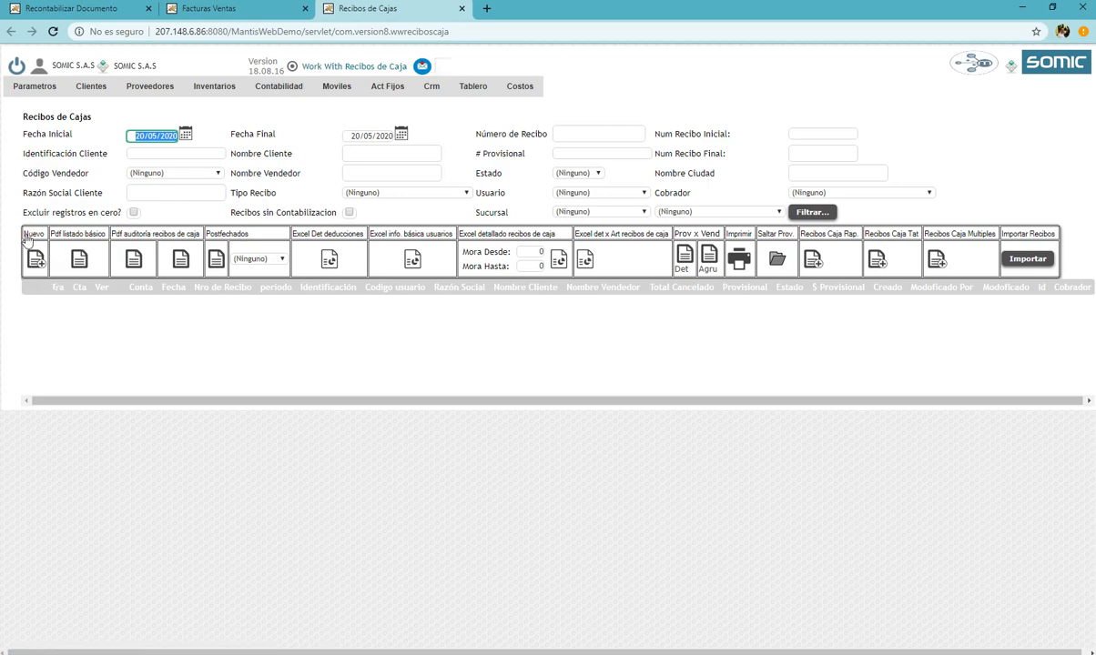
pyautogui.click(65, 8)
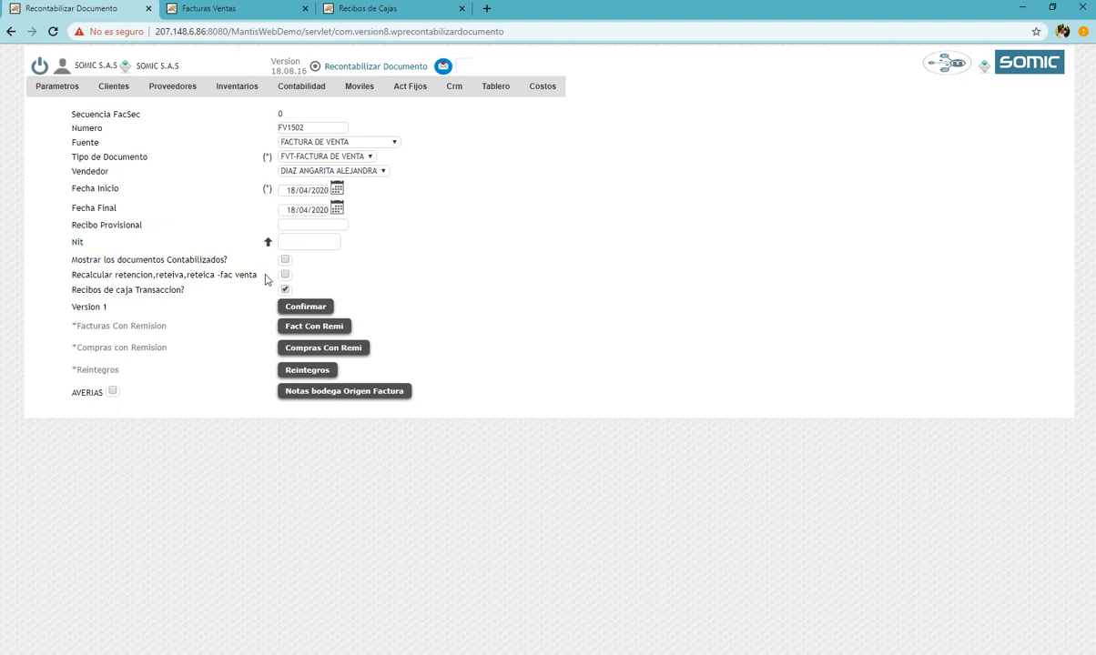
# - Disable the Recibos de caja Transaccion option and enable recalculation of retencion, reteiva and reteica for sales invoices
pyautogui.click(295, 222)
pyautogui.click(294, 222)
pyautogui.click(287, 242)
pyautogui.click(285, 290)
pyautogui.click(285, 274)
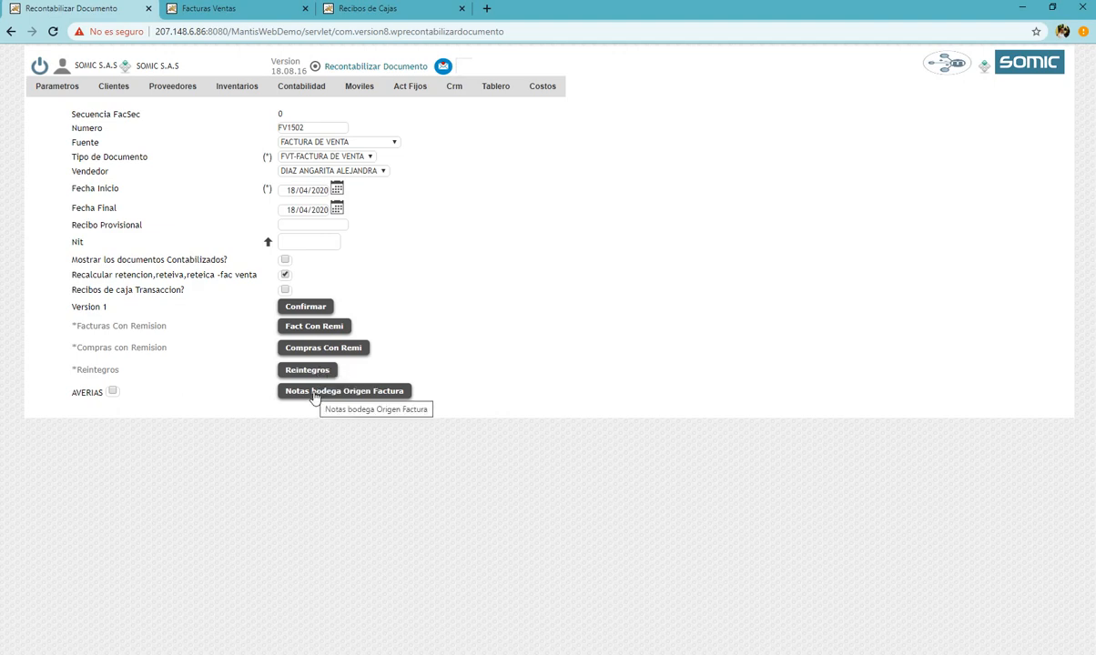
# - Confirm the re-accounting of the invoice and reload the Recontabilizar Documento form
pyautogui.click(333, 310)
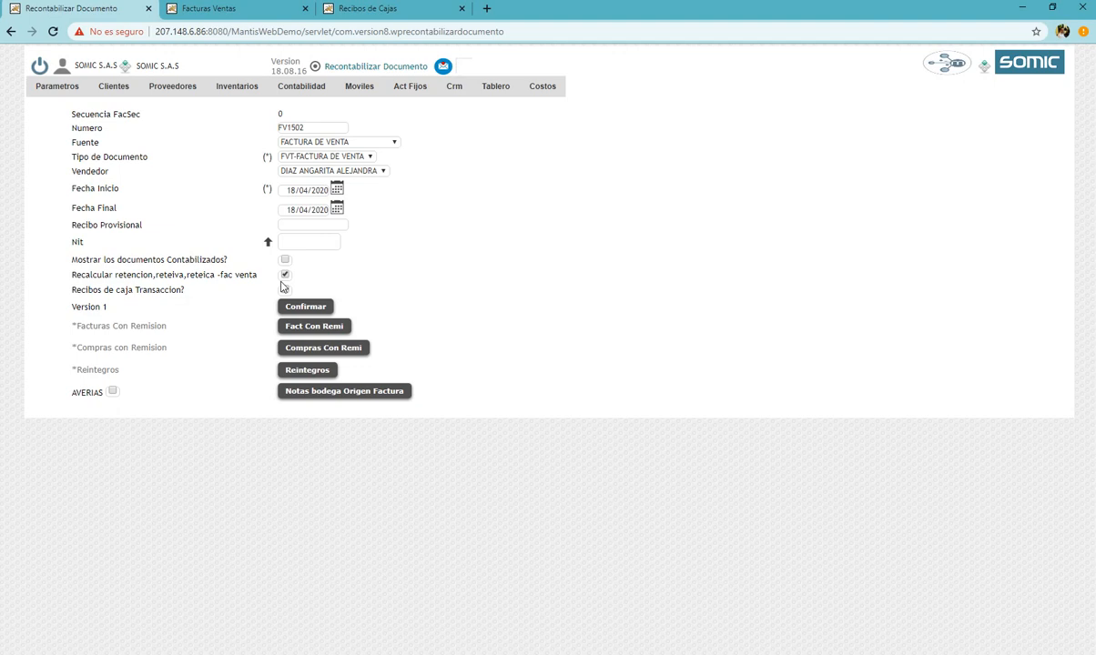
pyautogui.click(339, 66)
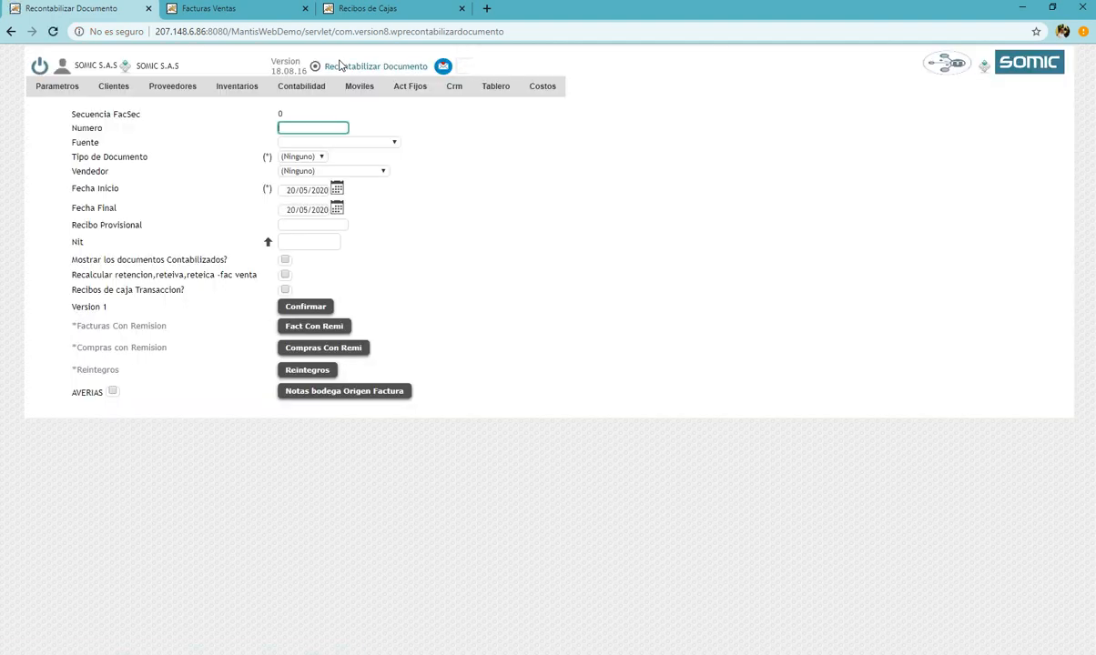
# - Set the document source (Fuente) to ENTRADAS VALORIZADAS and the document type to ENV-ENTRADAS VALORIZADAS
pyautogui.click(289, 143)
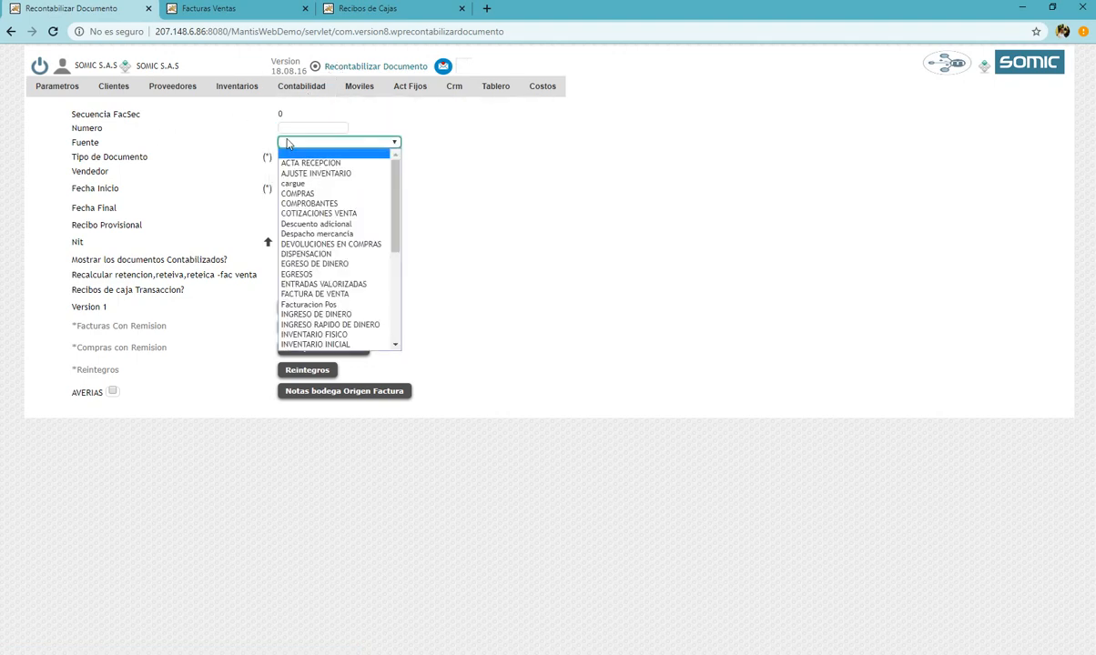
pyautogui.click(352, 285)
pyautogui.click(353, 155)
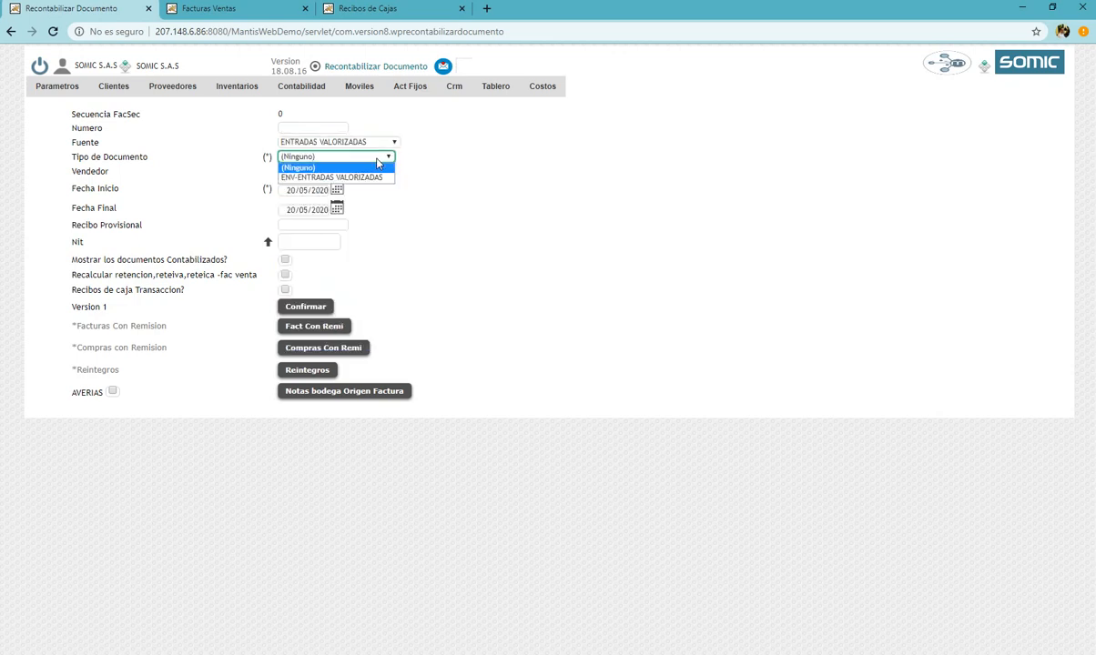
pyautogui.click(367, 179)
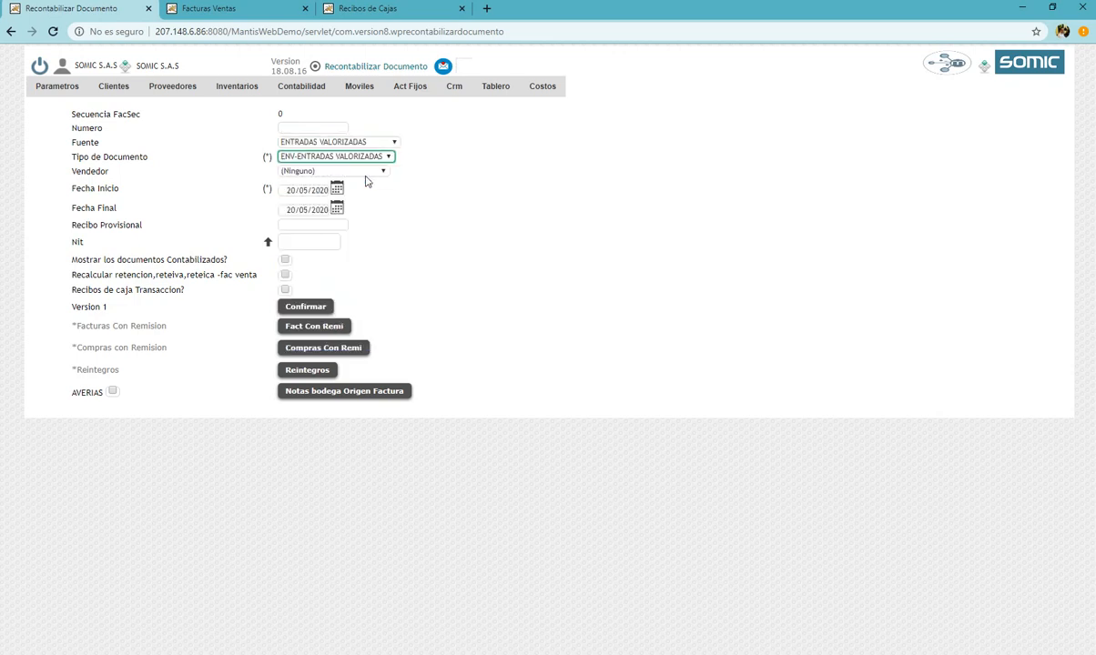
# - Set Fecha Inicio to 01/05/2020 and confirm the re-accounting with Mostrar los documentos Contabilizados enabled
pyautogui.press('Tab')
pyautogui.press('Tab')
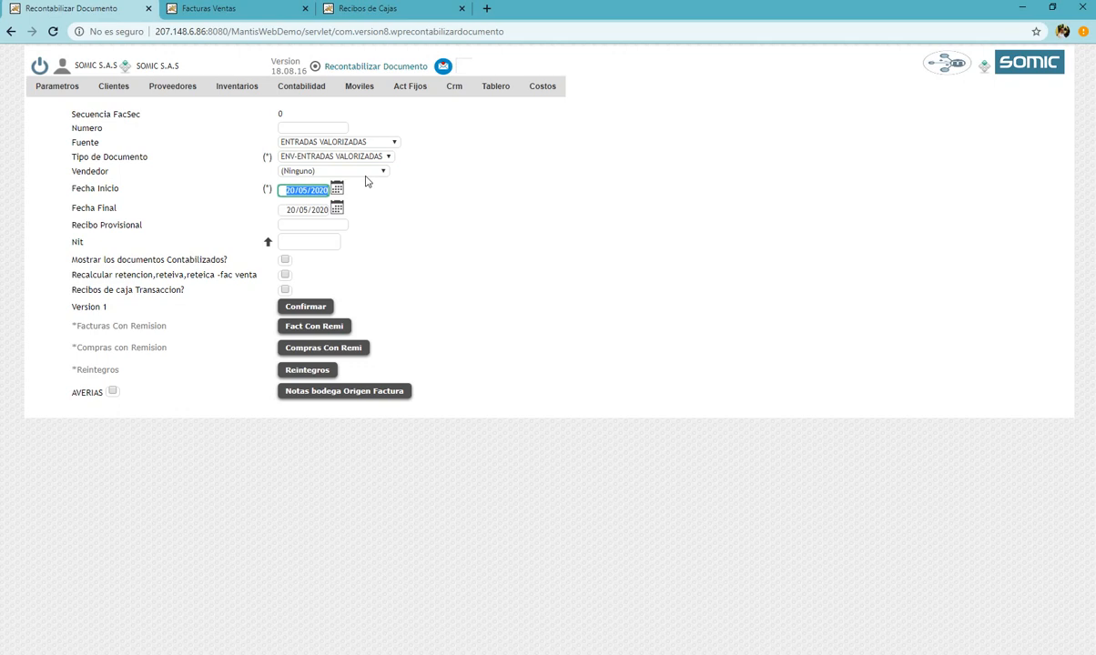
pyautogui.write('010')
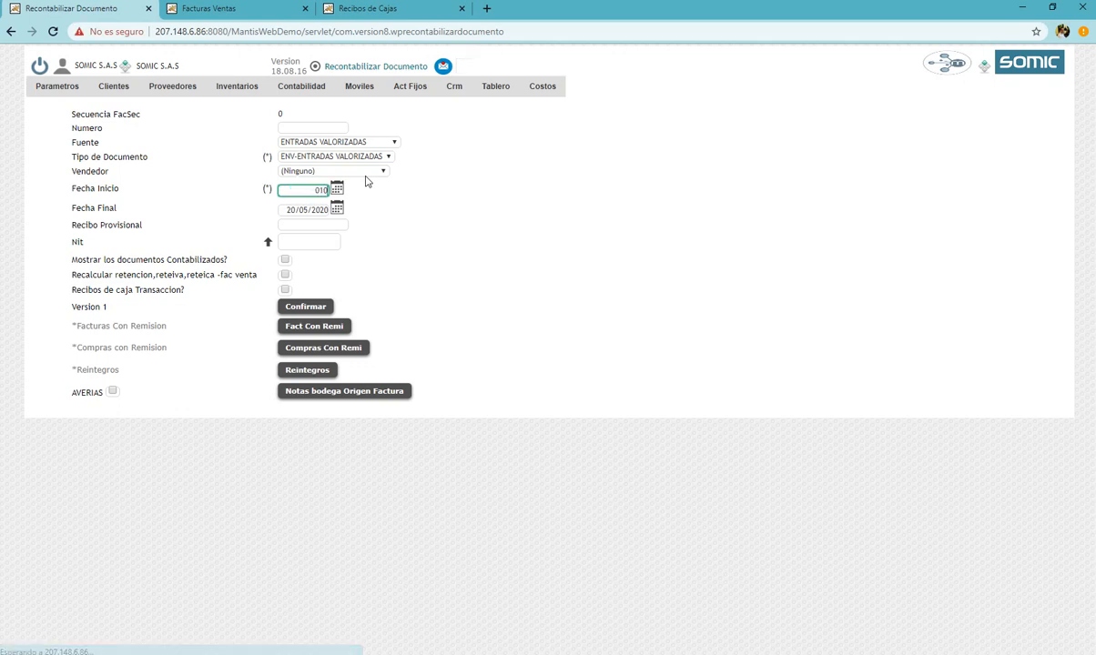
pyautogui.write('52020')
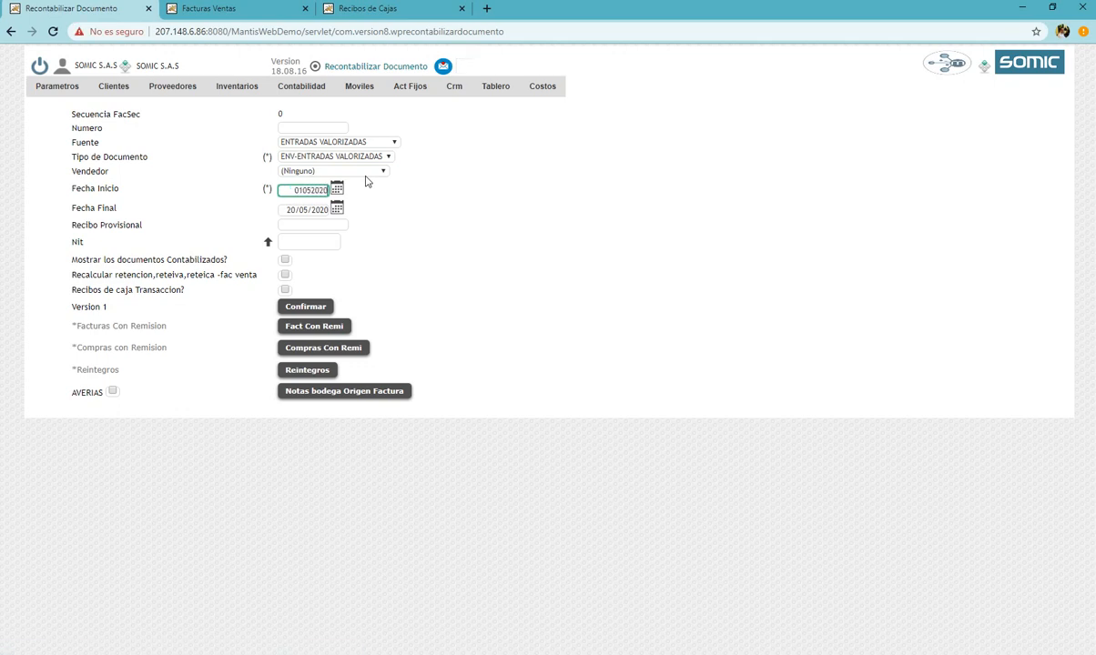
pyautogui.press('Tab')
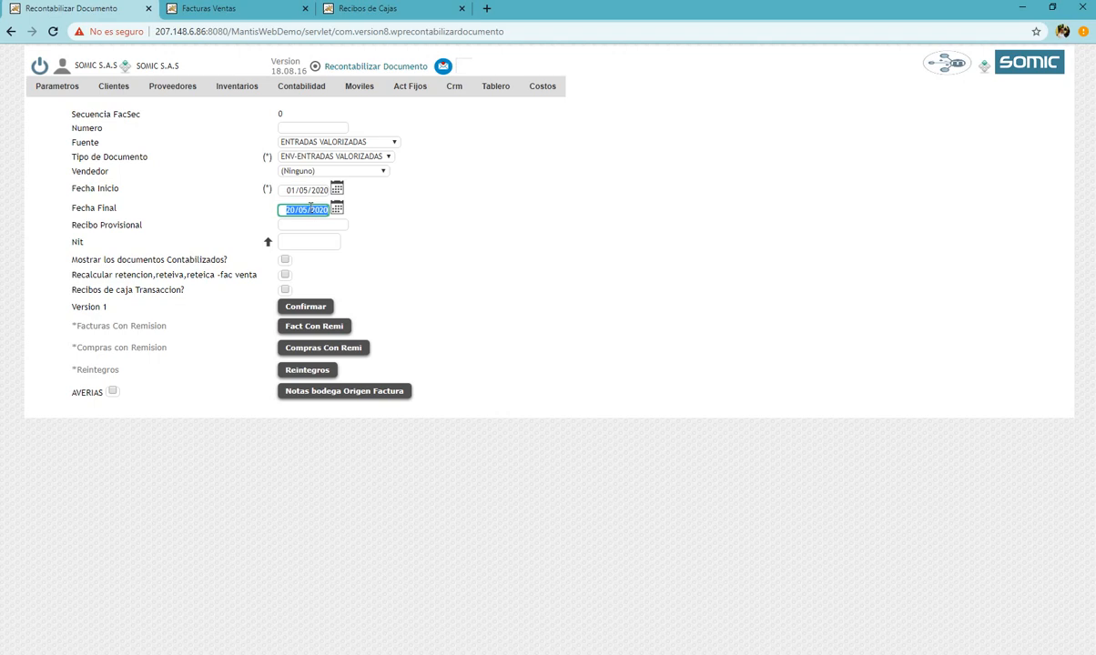
pyautogui.click(286, 264)
pyautogui.click(297, 314)
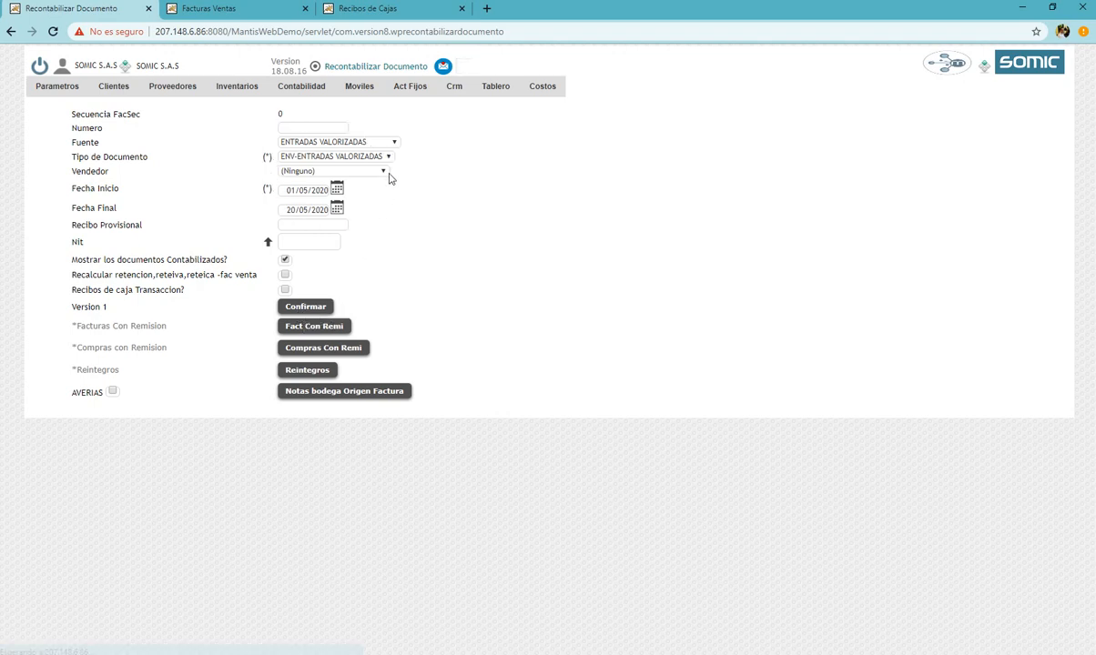